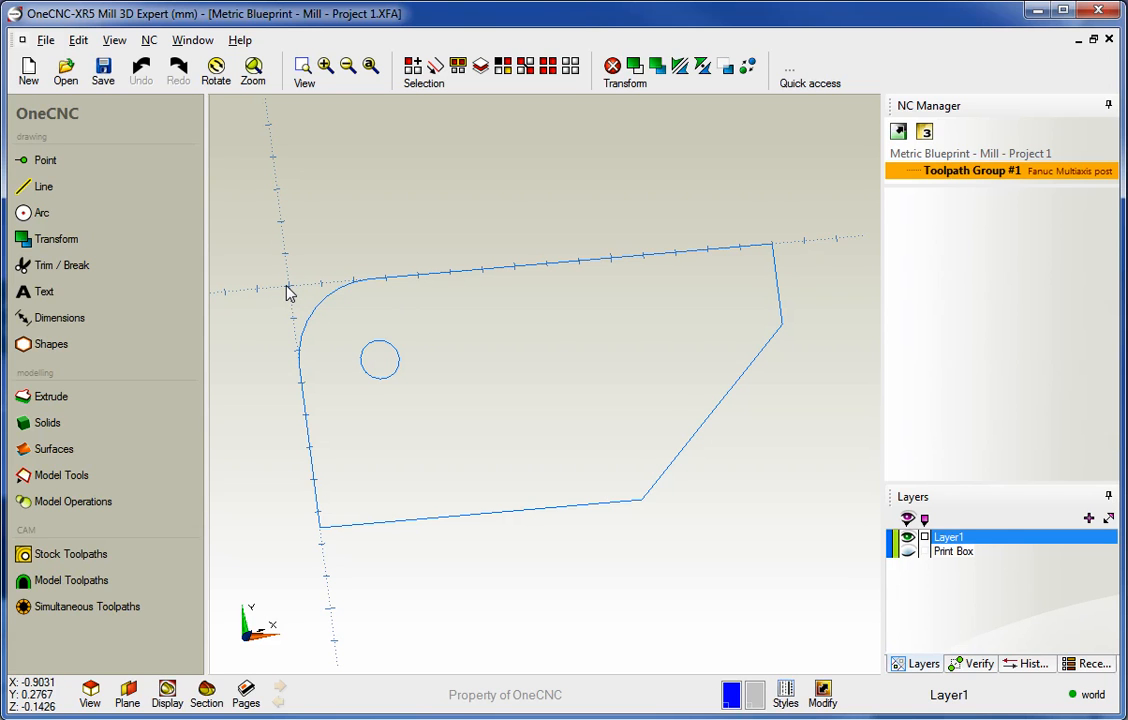
# Start a Facing stock toolpath using the plate's outer profile as the face boundary
pyautogui.scroll(-1, 300, 318)
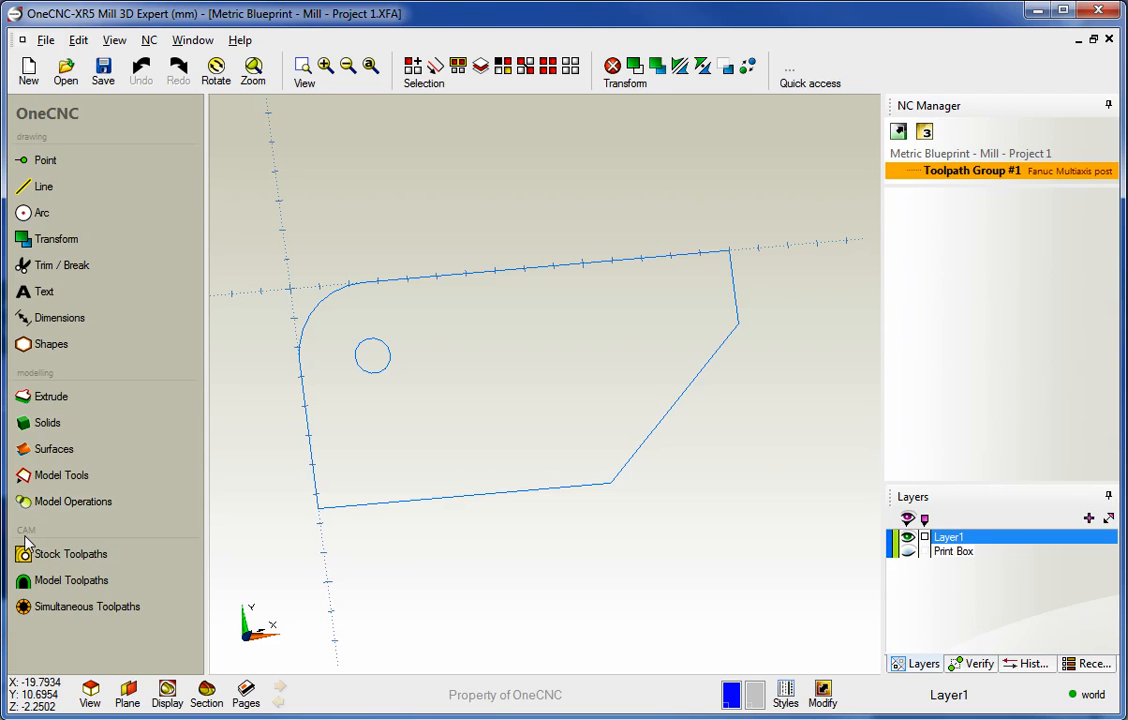
pyautogui.click(76, 564)
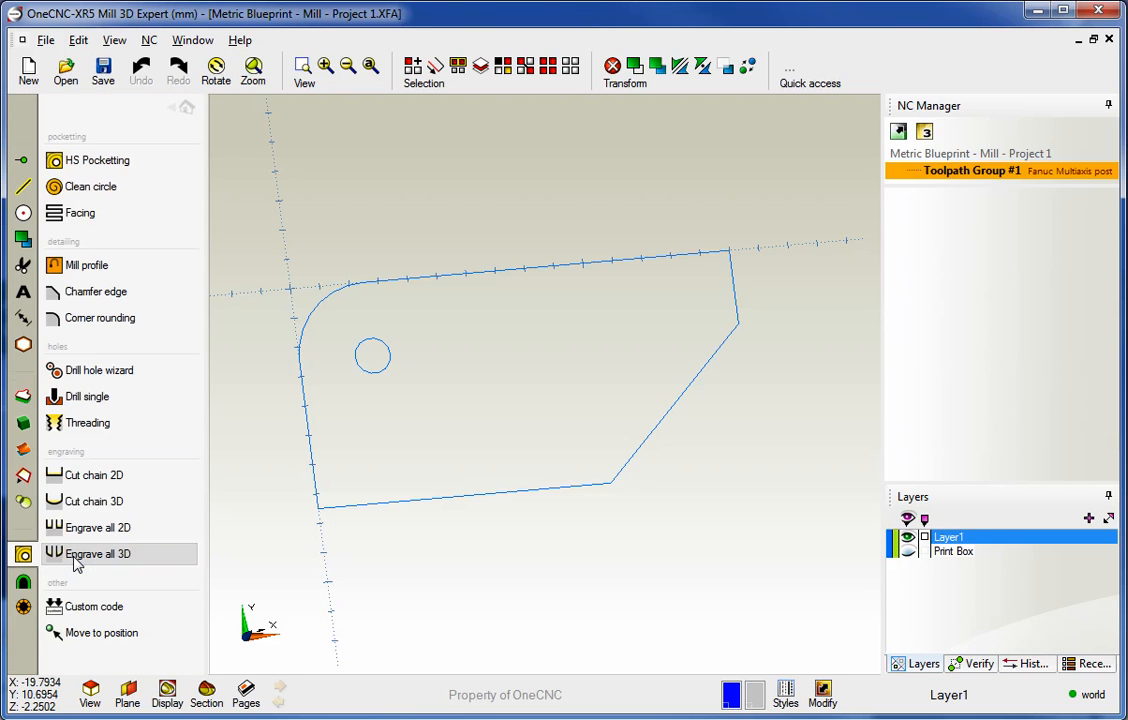
pyautogui.click(86, 214)
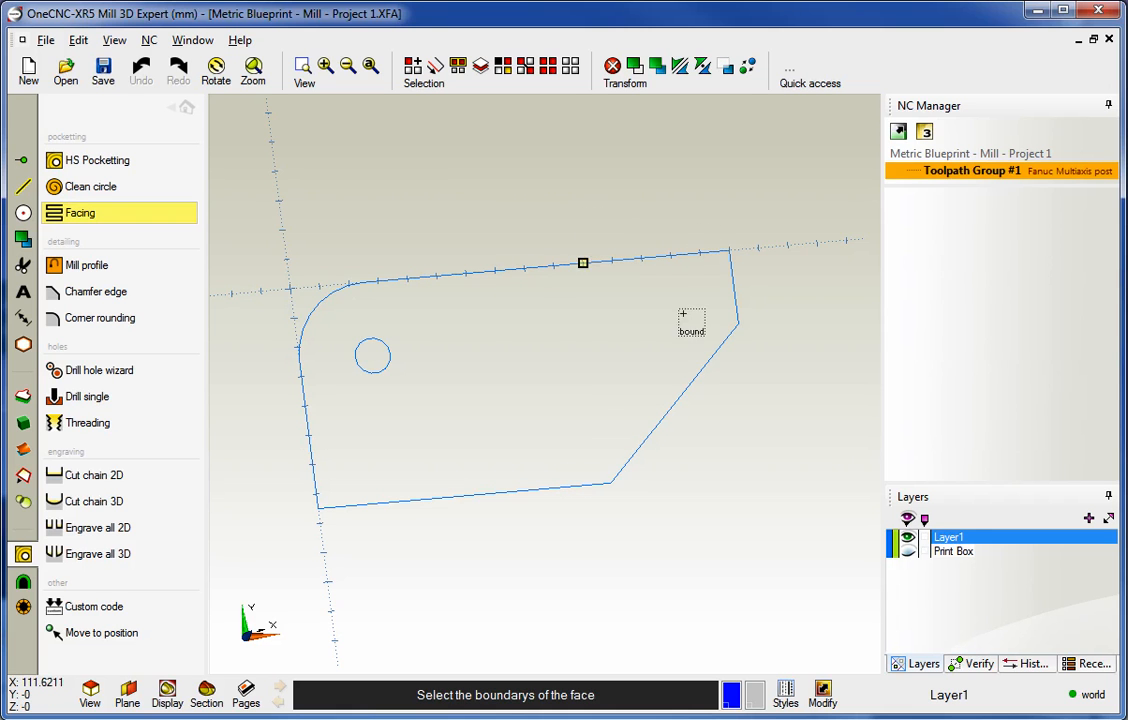
pyautogui.click(519, 268)
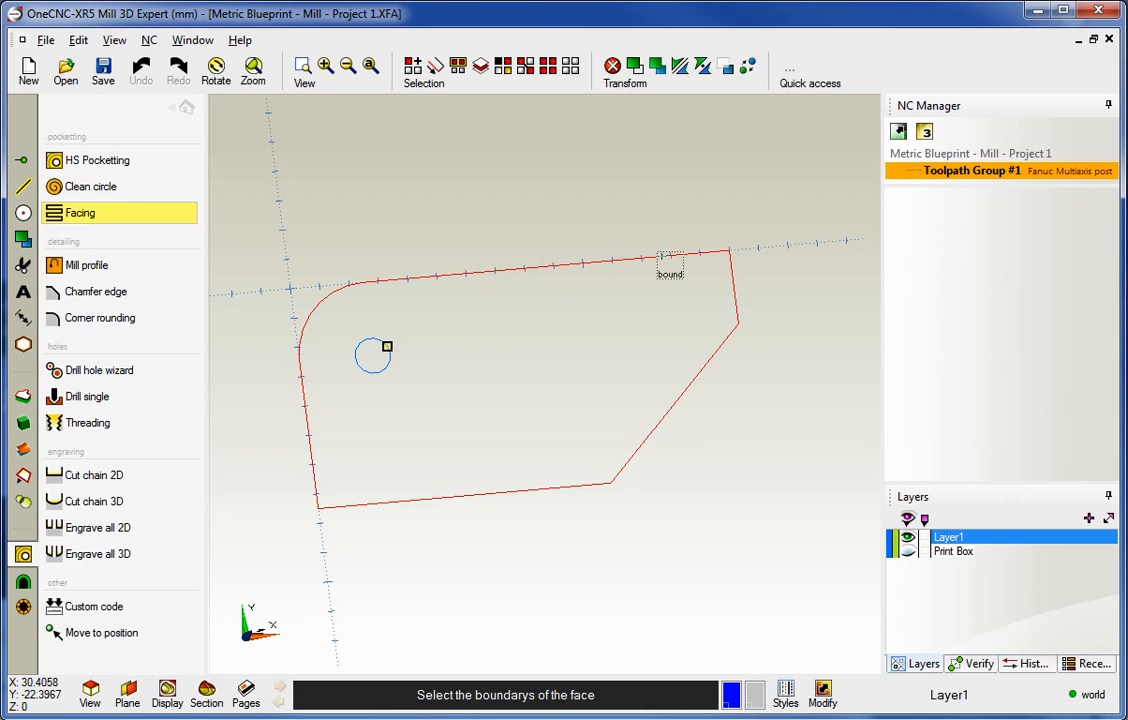
pyautogui.rightClick(520, 199)
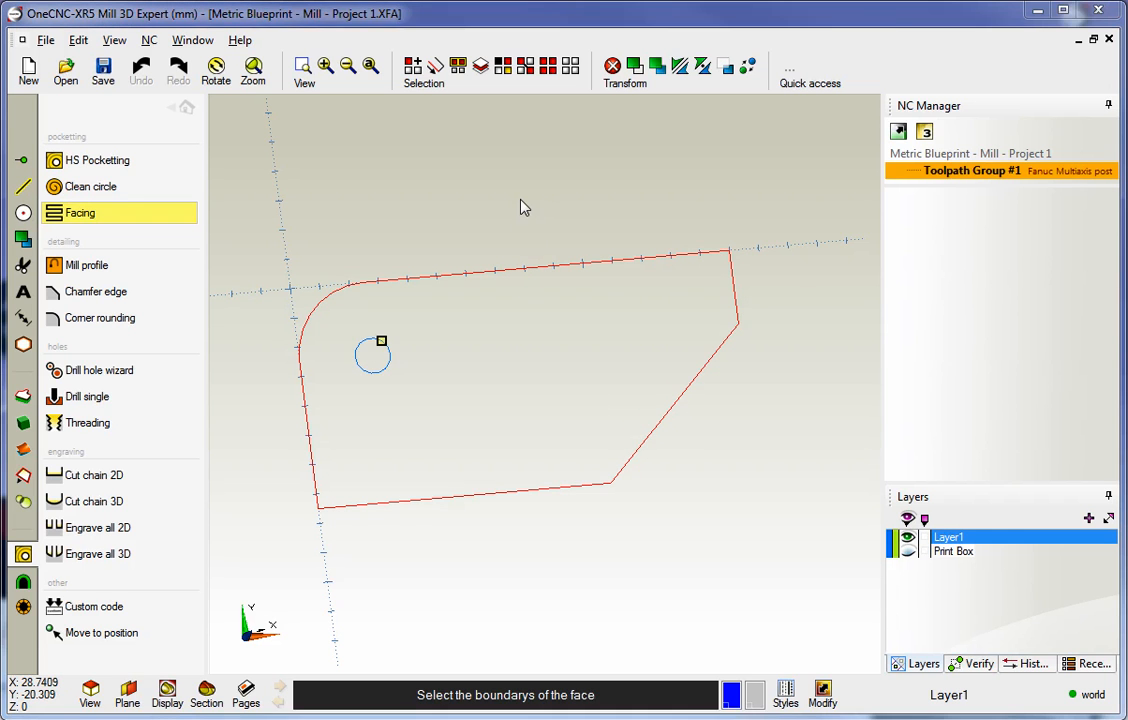
# Change the facing tool type to Face and set its length to 50 mm
pyautogui.moveTo(404, 40); pyautogui.dragTo(210, 24)
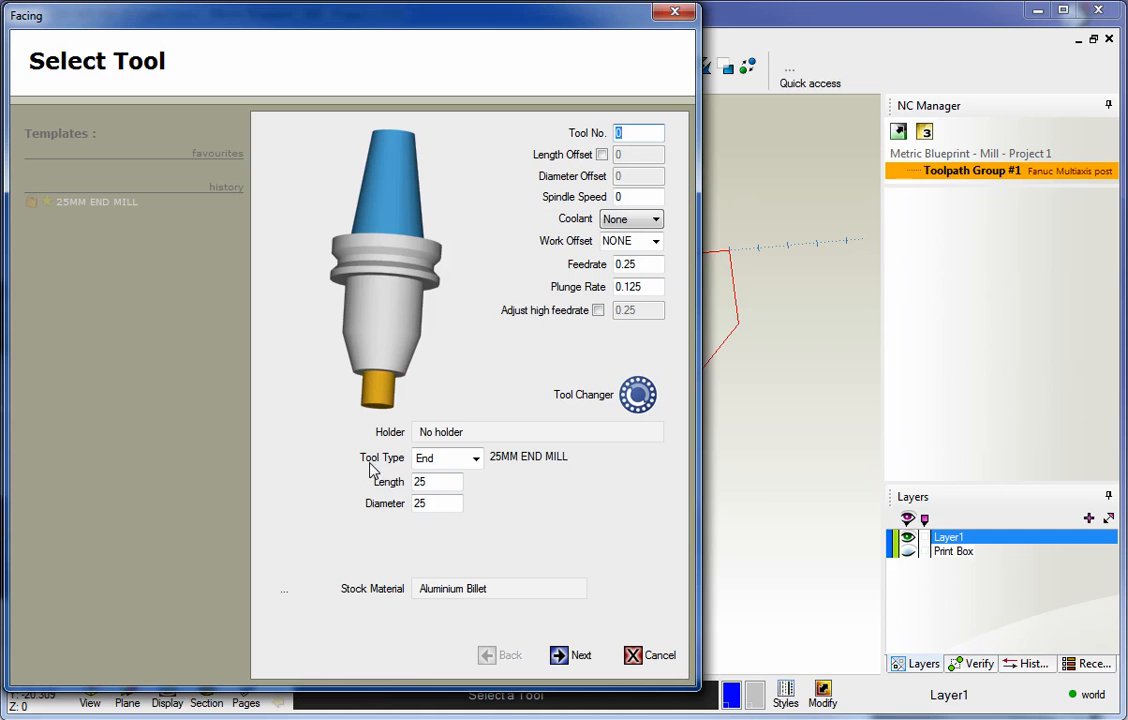
pyautogui.click(477, 460)
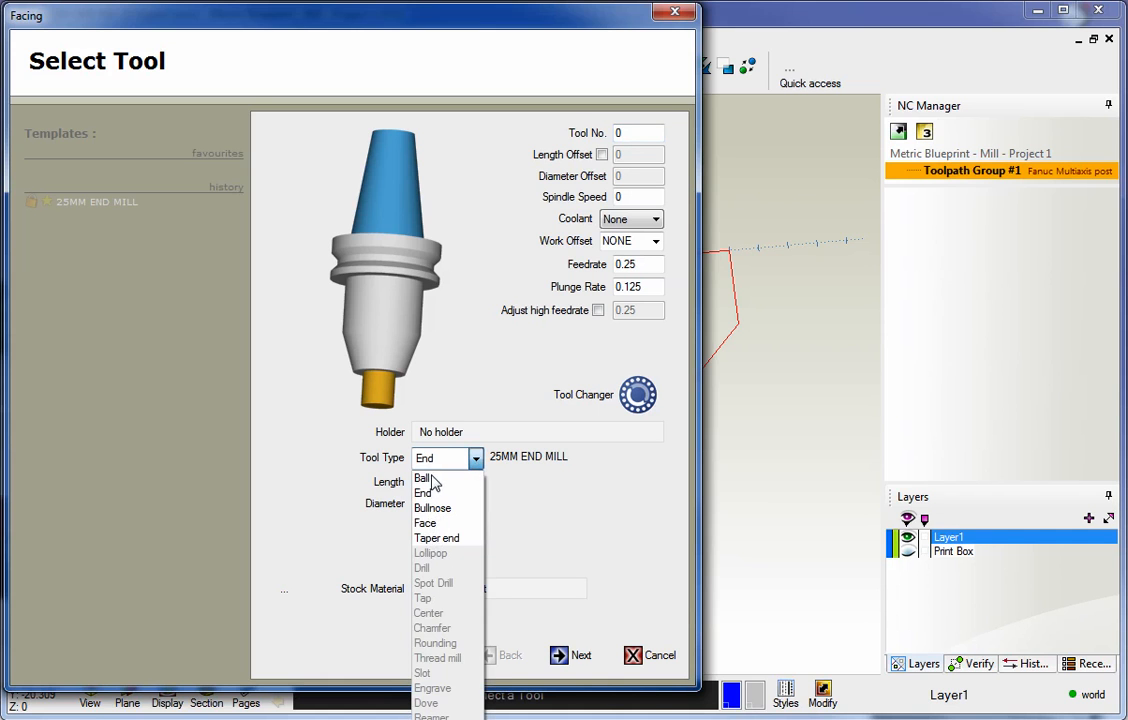
pyautogui.click(429, 524)
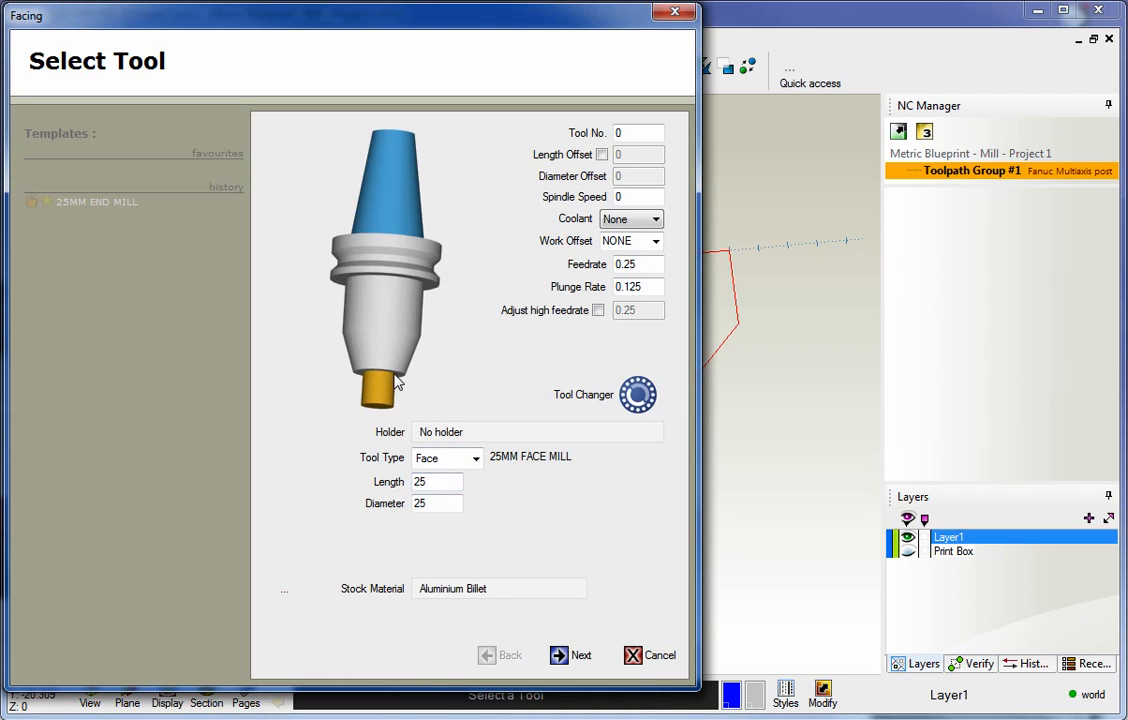
pyautogui.moveTo(431, 483); pyautogui.dragTo(396, 484)
pyautogui.write('5')
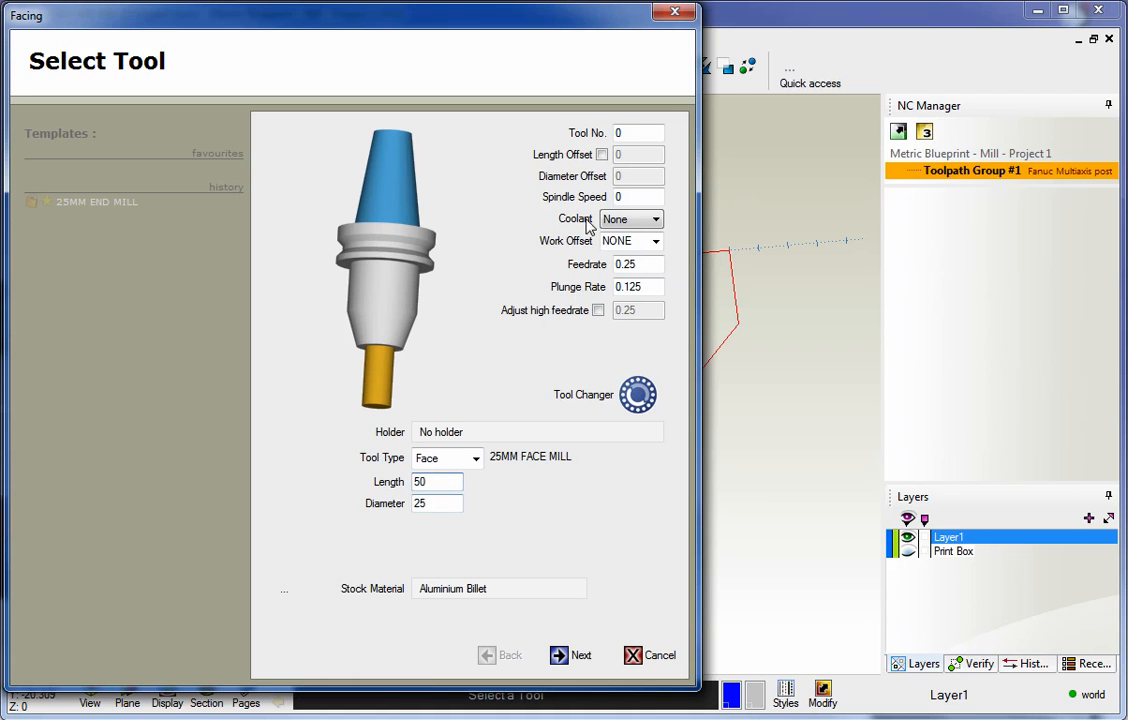
# Assign tool number 1 and a spindle speed of 2300, choose a coolant option, and accept the tool settings
pyautogui.click(624, 133)
pyautogui.doubleClick(641, 133)
pyautogui.write('1')
pyautogui.doubleClick(633, 198)
pyautogui.write('2300')
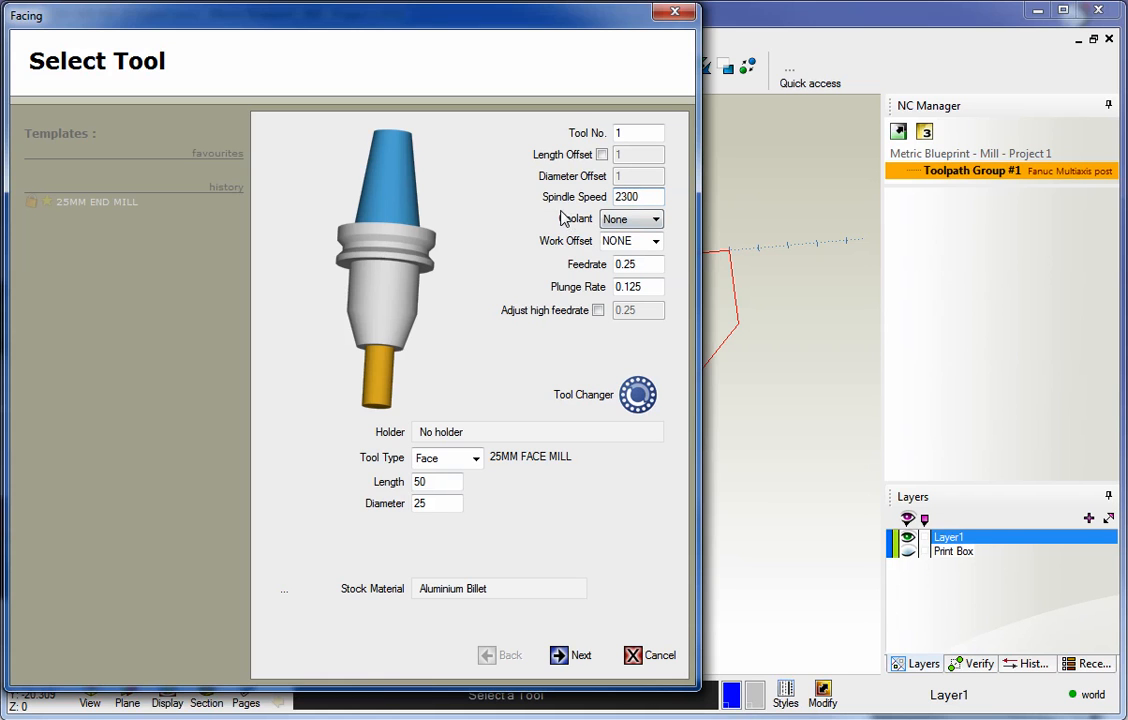
pyautogui.click(636, 222)
pyautogui.click(614, 248)
pyautogui.click(558, 655)
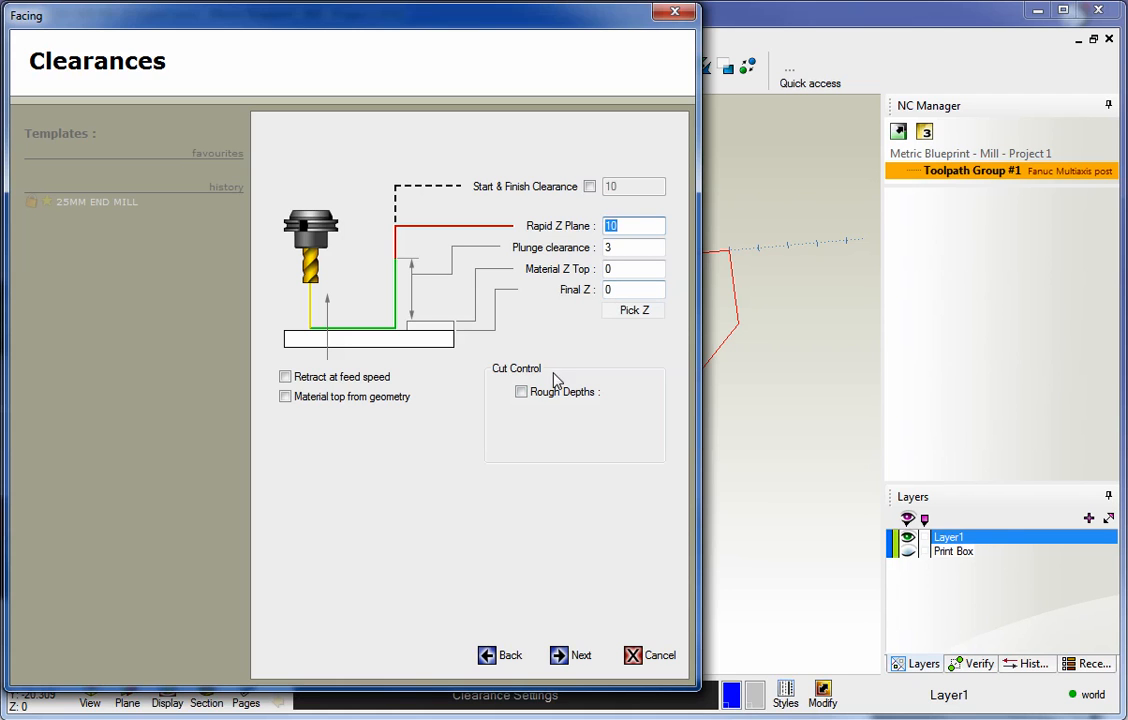
# Keep rough depths disabled and accept the facing clearances
pyautogui.click(522, 394)
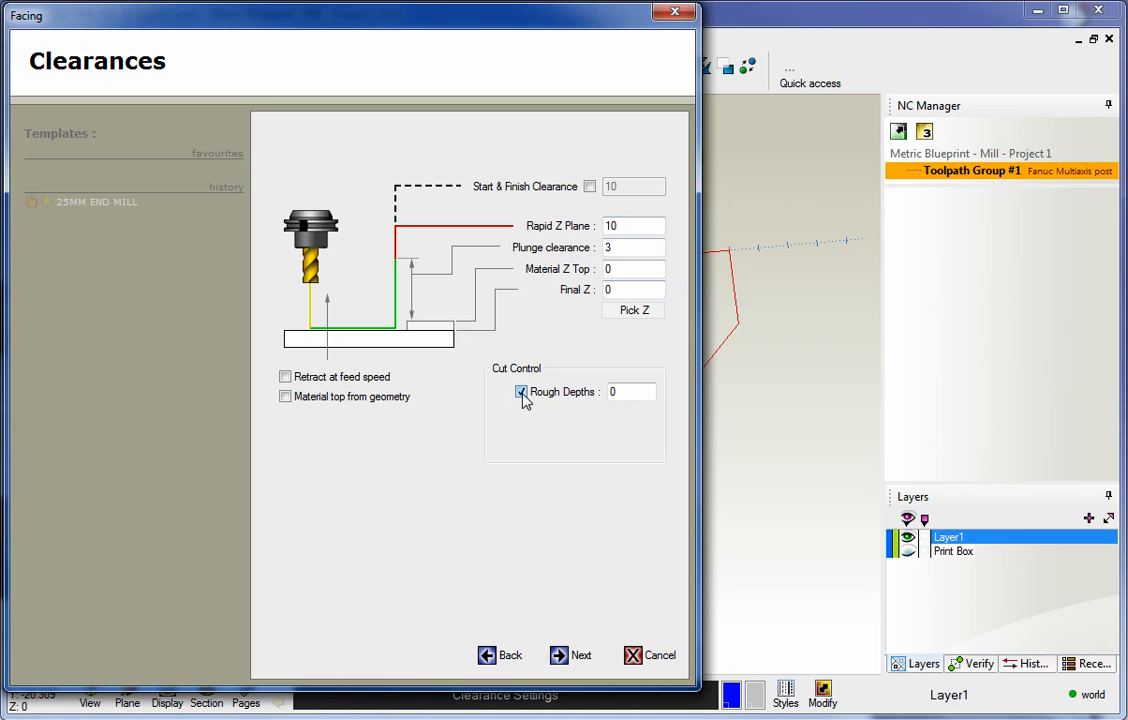
pyautogui.click(522, 392)
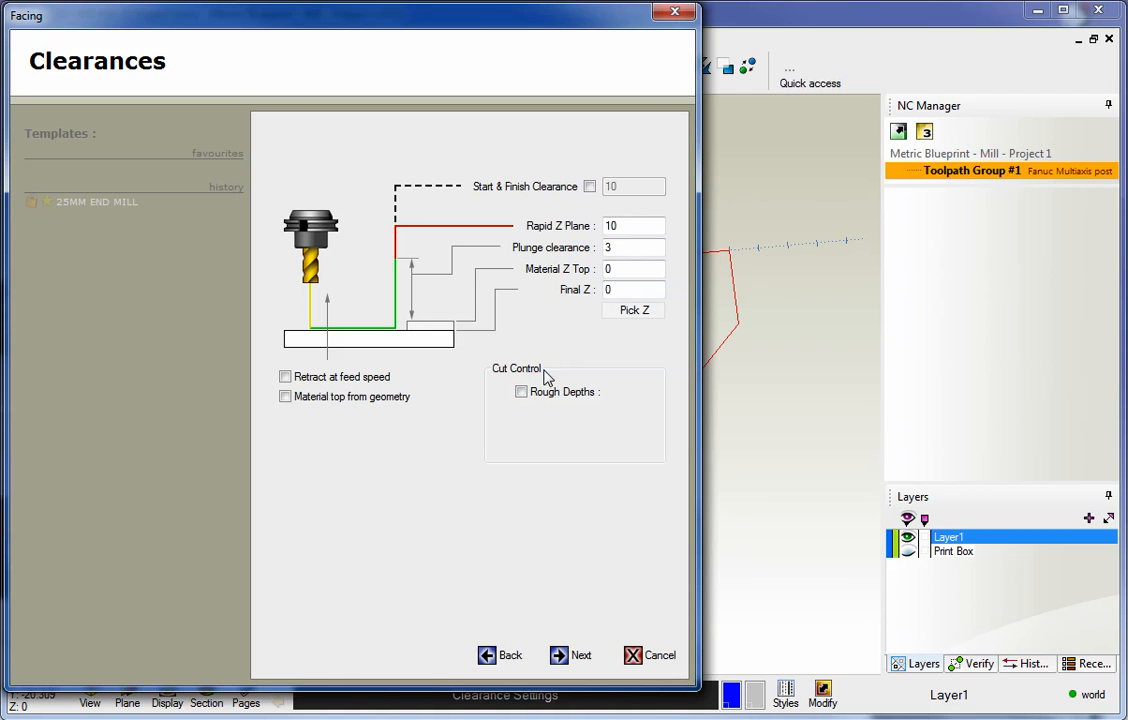
pyautogui.click(558, 657)
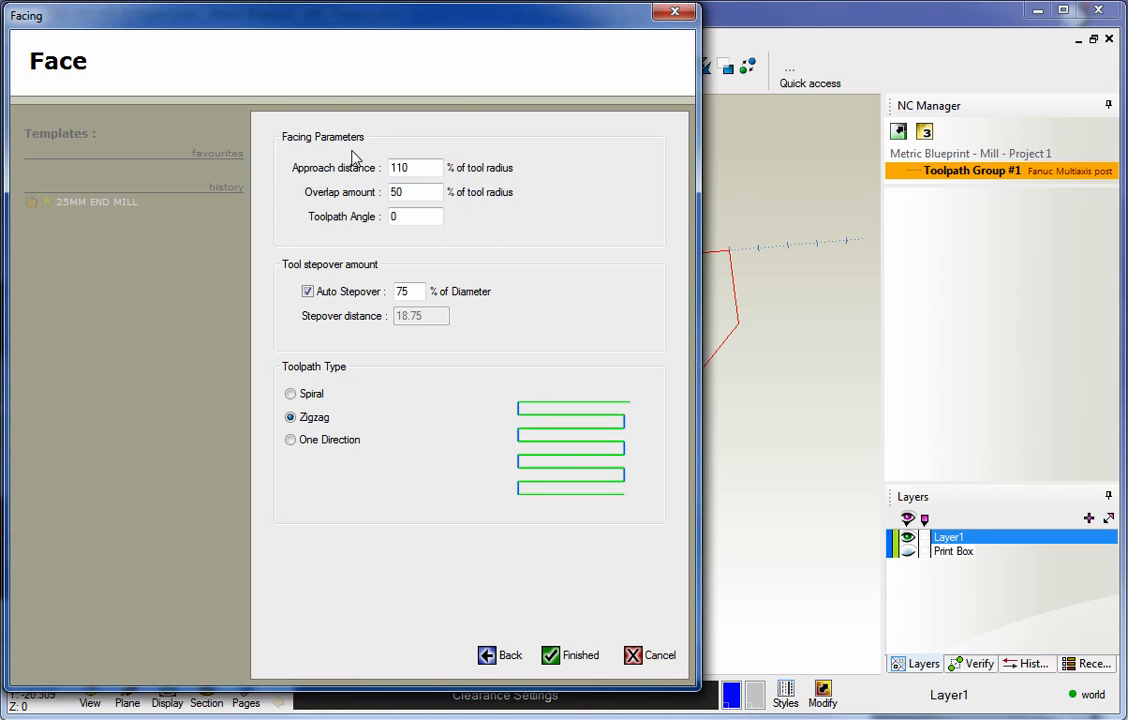
# Set the facing auto stepover to 65% of the tool diameter
pyautogui.moveTo(380, 23); pyautogui.dragTo(133, 28)
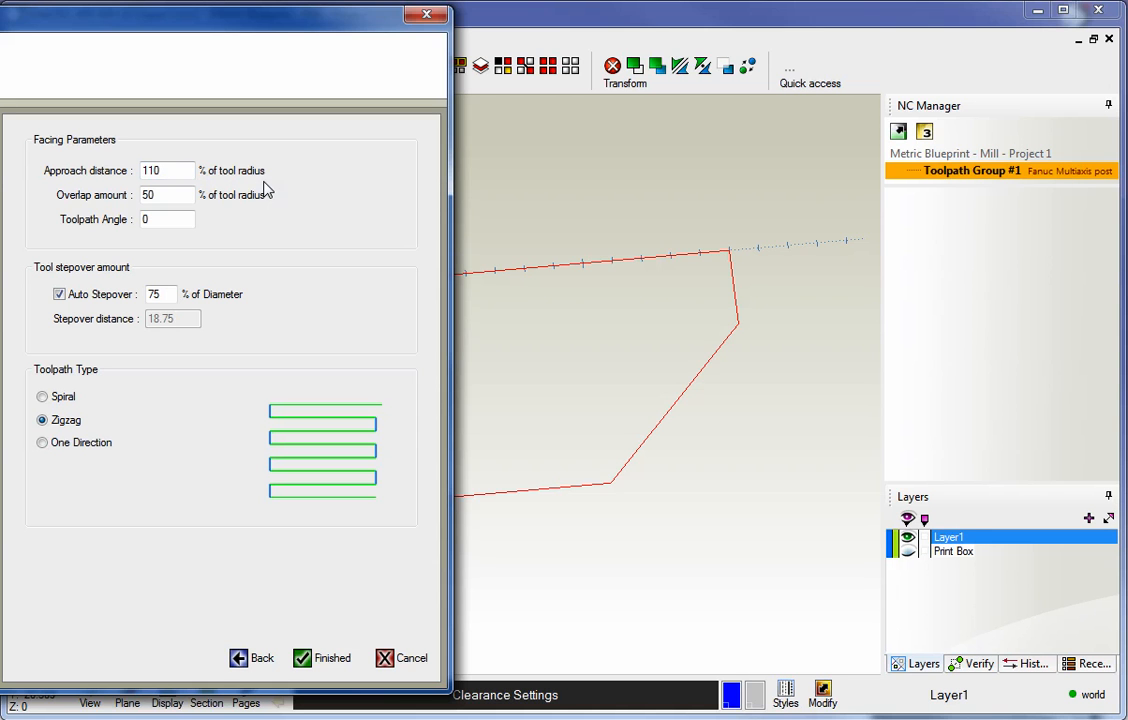
pyautogui.moveTo(281, 29); pyautogui.dragTo(581, 467)
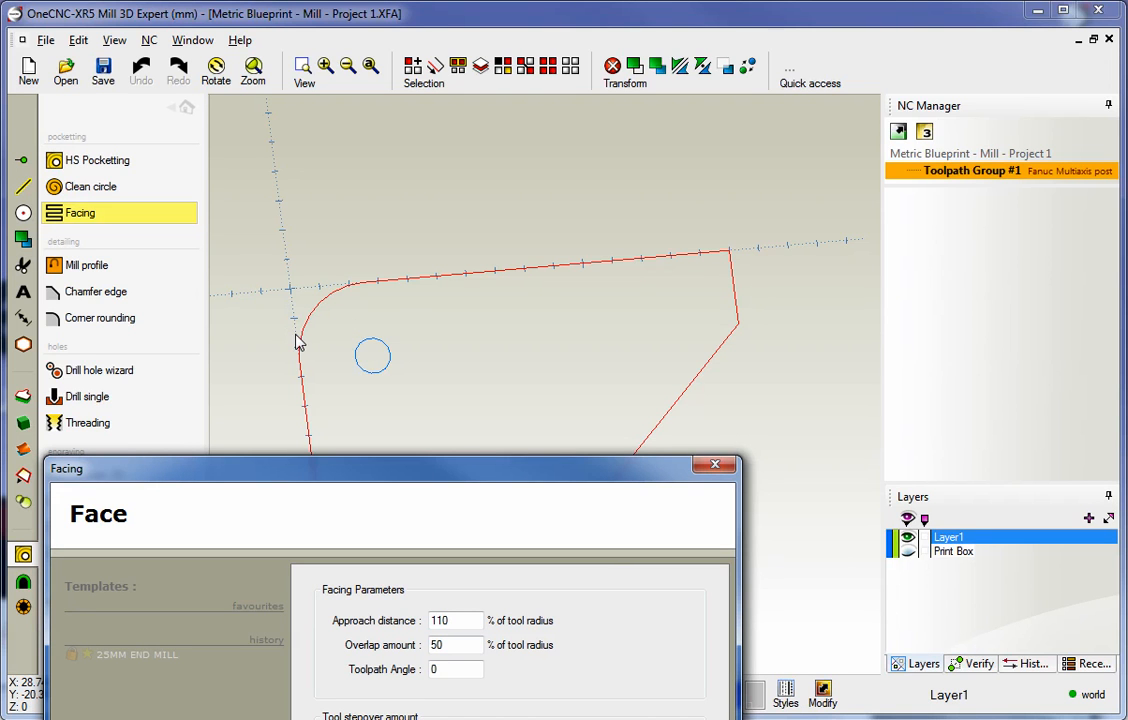
pyautogui.moveTo(345, 468); pyautogui.dragTo(315, 13)
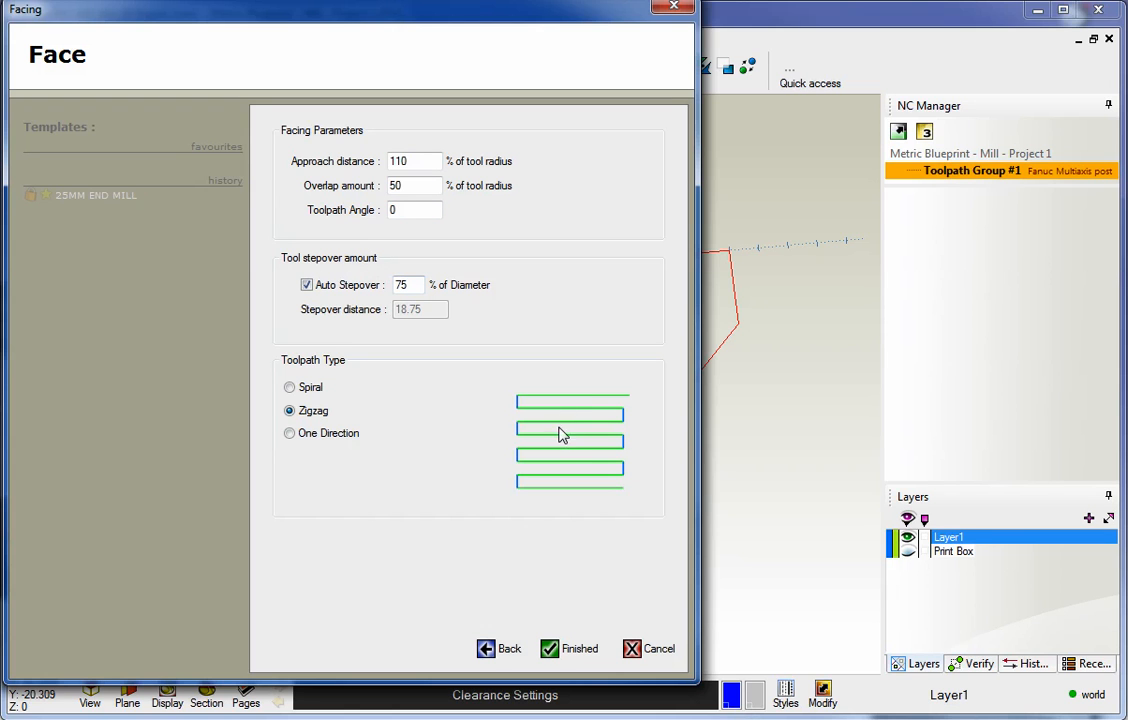
pyautogui.doubleClick(405, 285)
pyautogui.write('65')
# Try a manual stepover distance of 20 mm and return to the auto stepover
pyautogui.click(307, 285)
pyautogui.moveTo(420, 309); pyautogui.dragTo(385, 316)
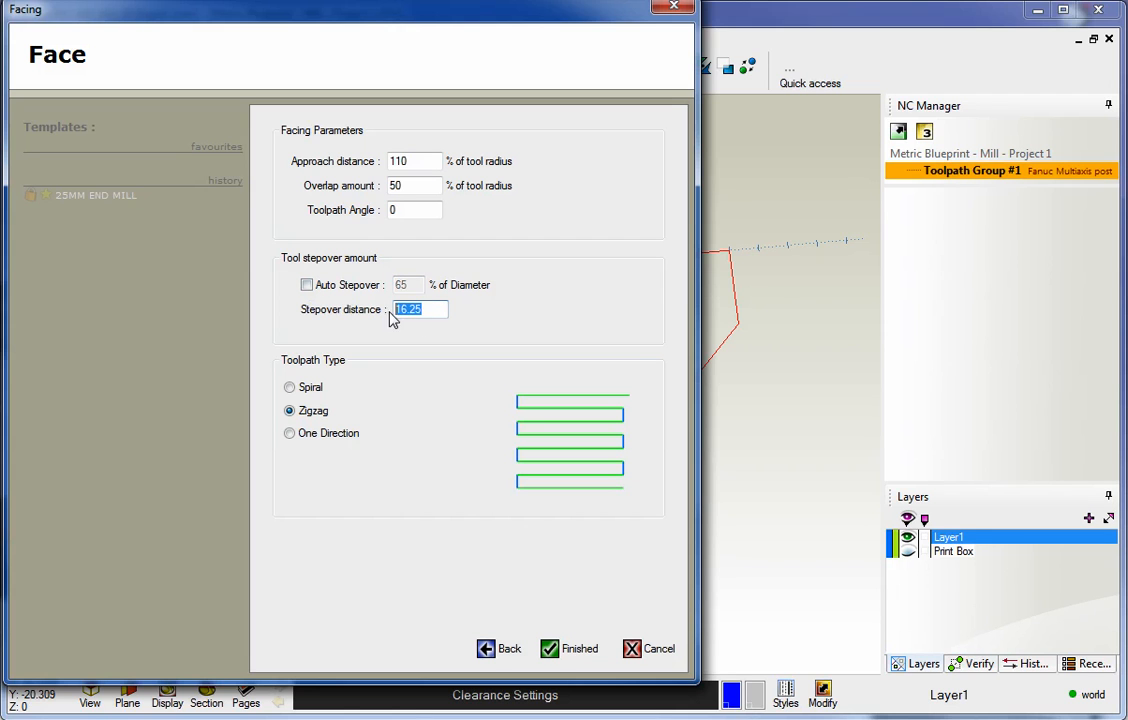
pyautogui.write('20')
pyautogui.click(307, 285)
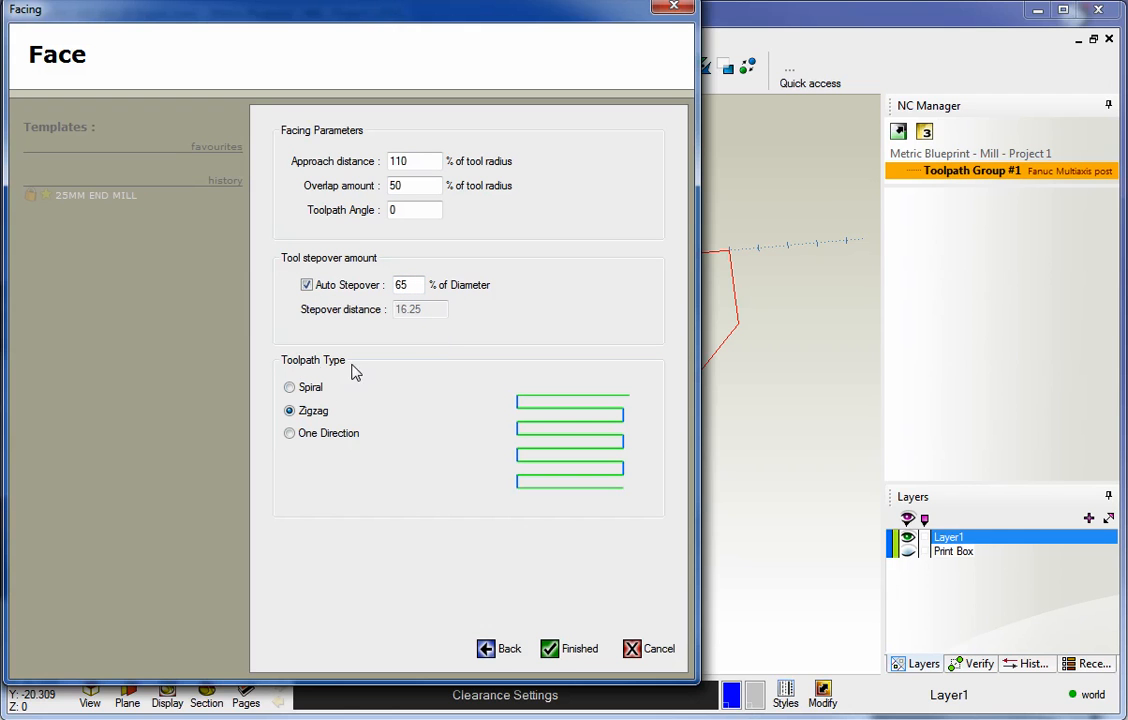
# Compare the Spiral, Zigzag and One Direction facing toolpath types through their preview diagrams
pyautogui.click(289, 387)
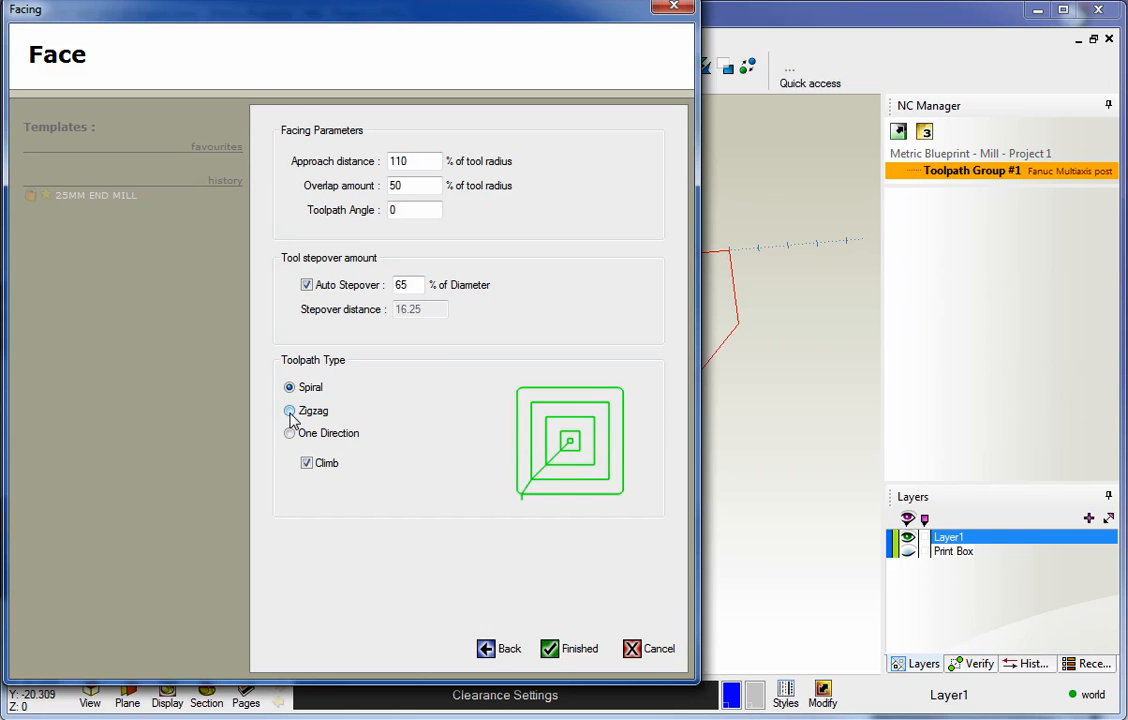
pyautogui.click(290, 413)
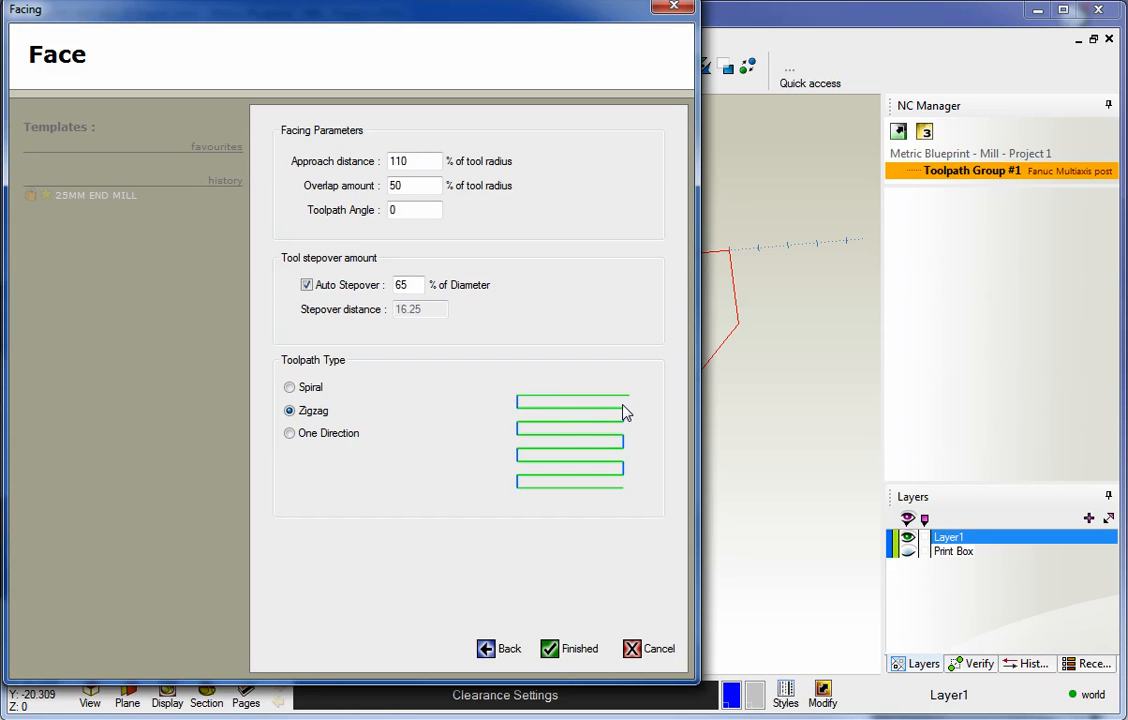
pyautogui.click(289, 436)
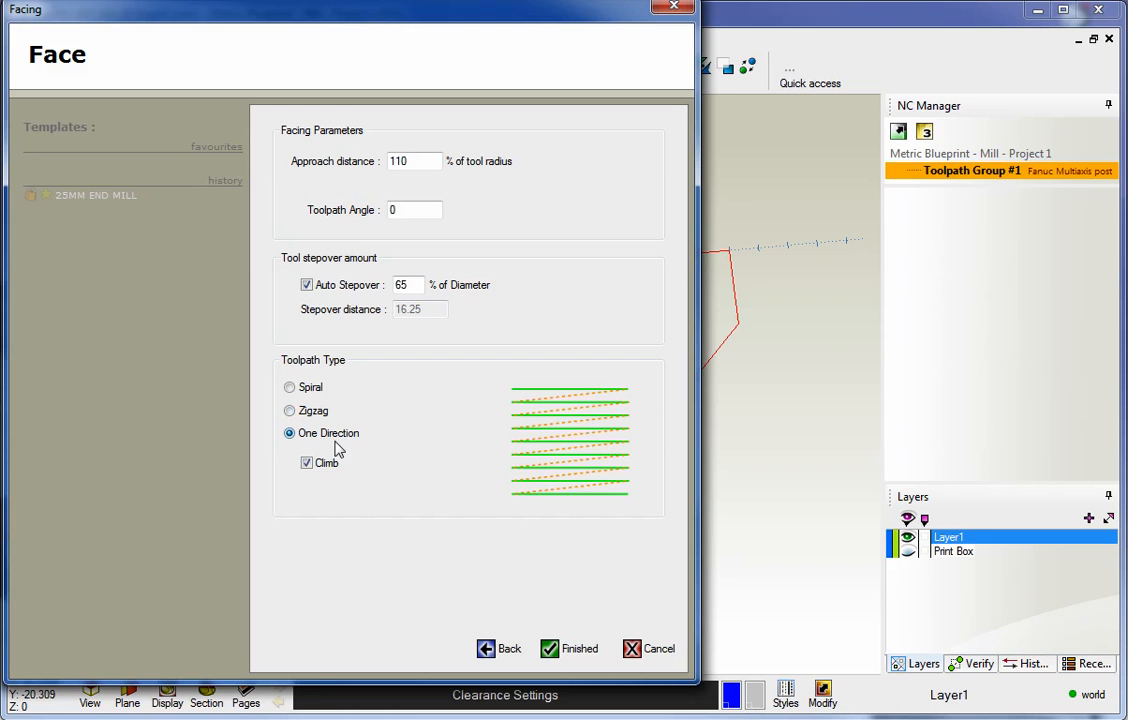
pyautogui.click(289, 412)
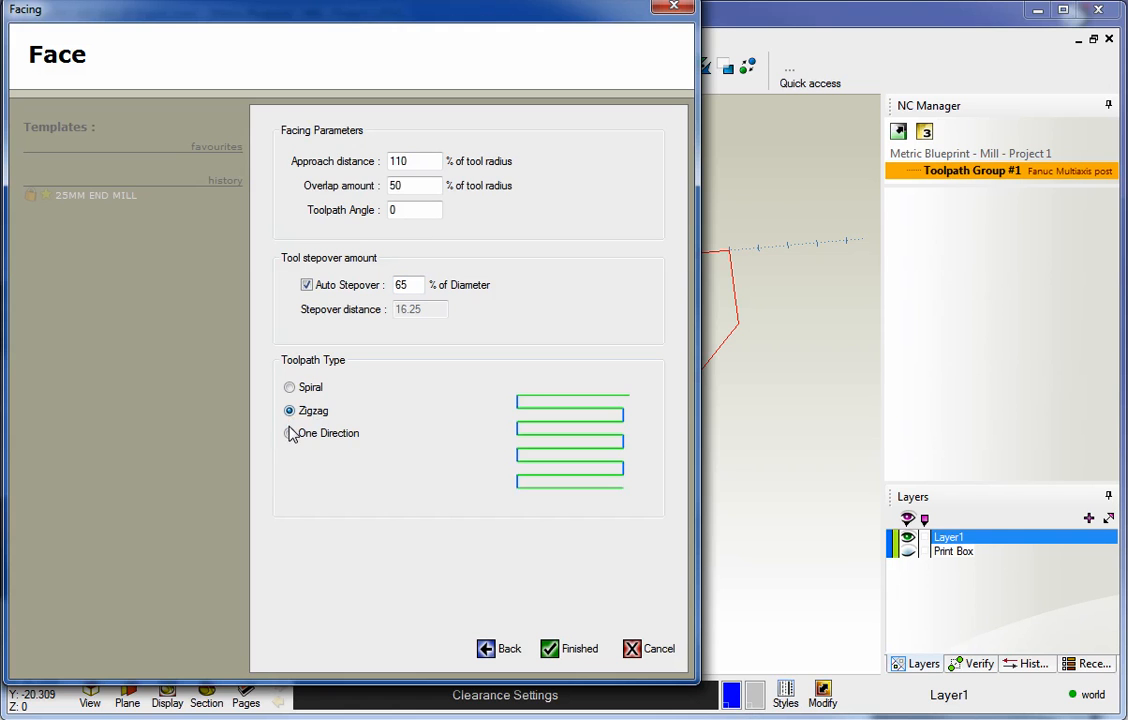
pyautogui.click(289, 434)
pyautogui.click(289, 411)
pyautogui.click(289, 387)
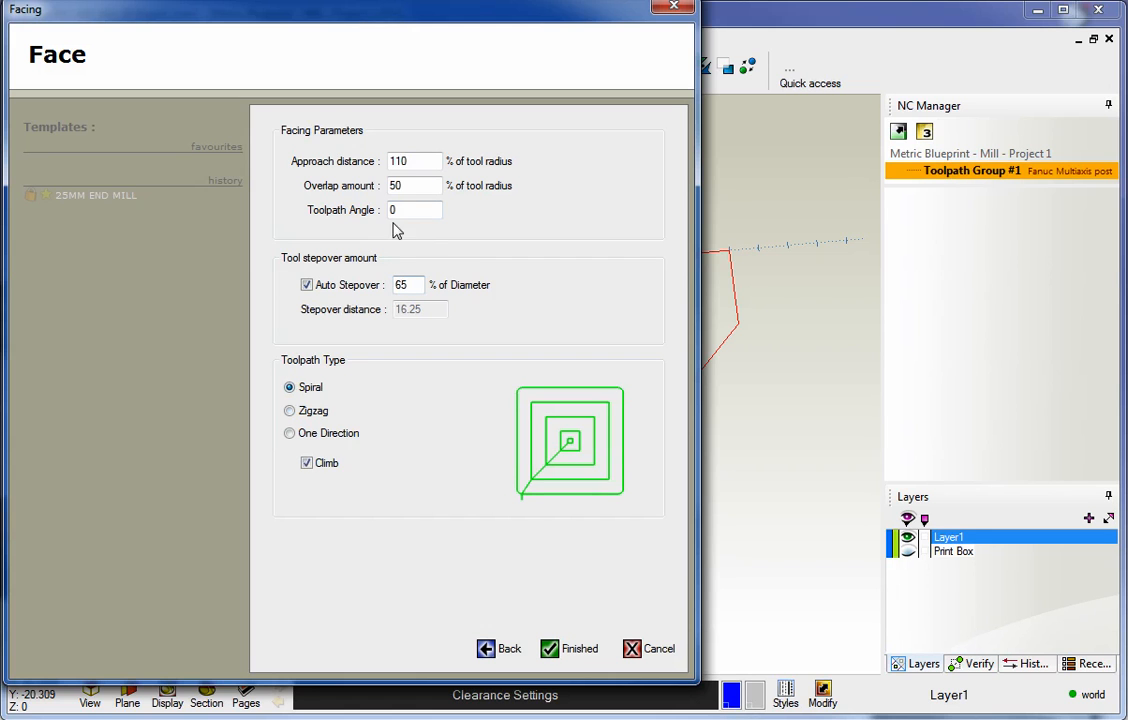
# Choose the Zigzag toolpath type and generate the facing toolpath
pyautogui.click(289, 411)
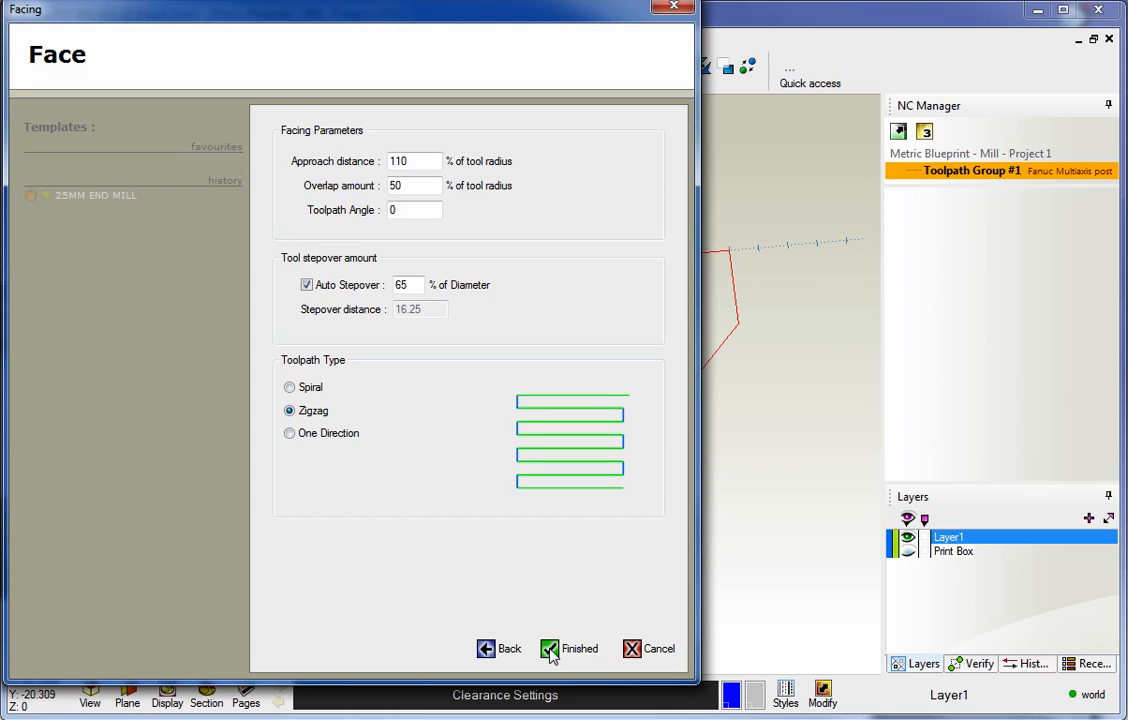
pyautogui.click(553, 649)
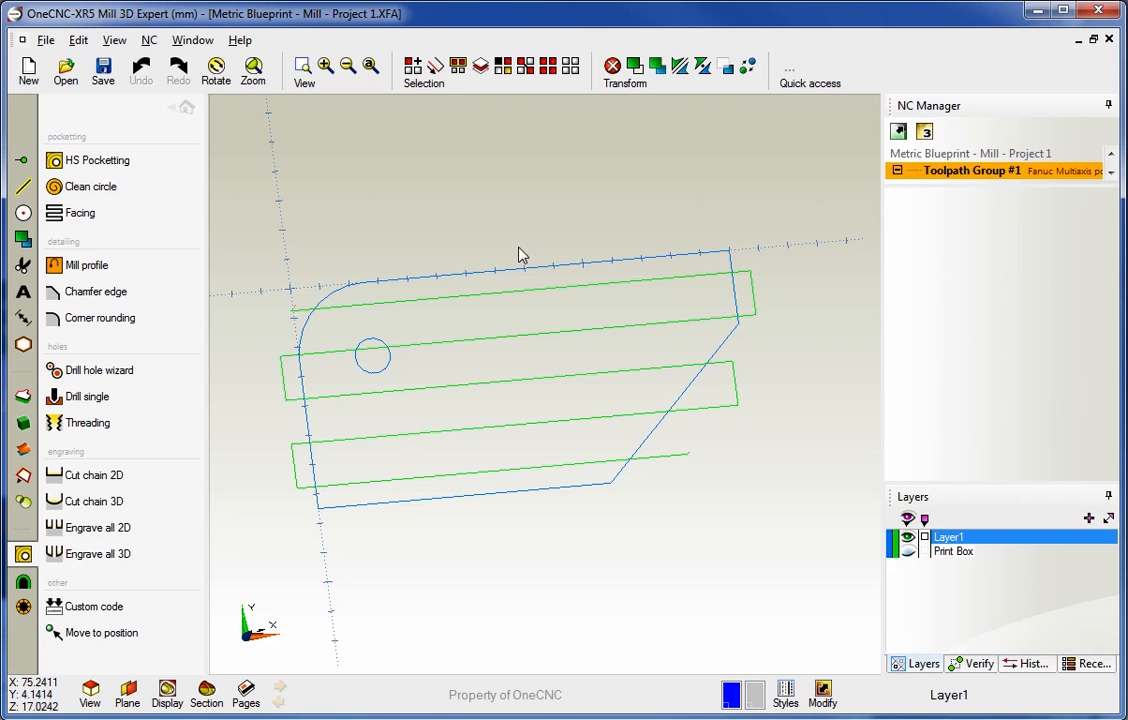
# Enlarge the list of toolpath operations and select the facing operation to inspect its path over the part
pyautogui.moveTo(997, 186); pyautogui.dragTo(1016, 437)
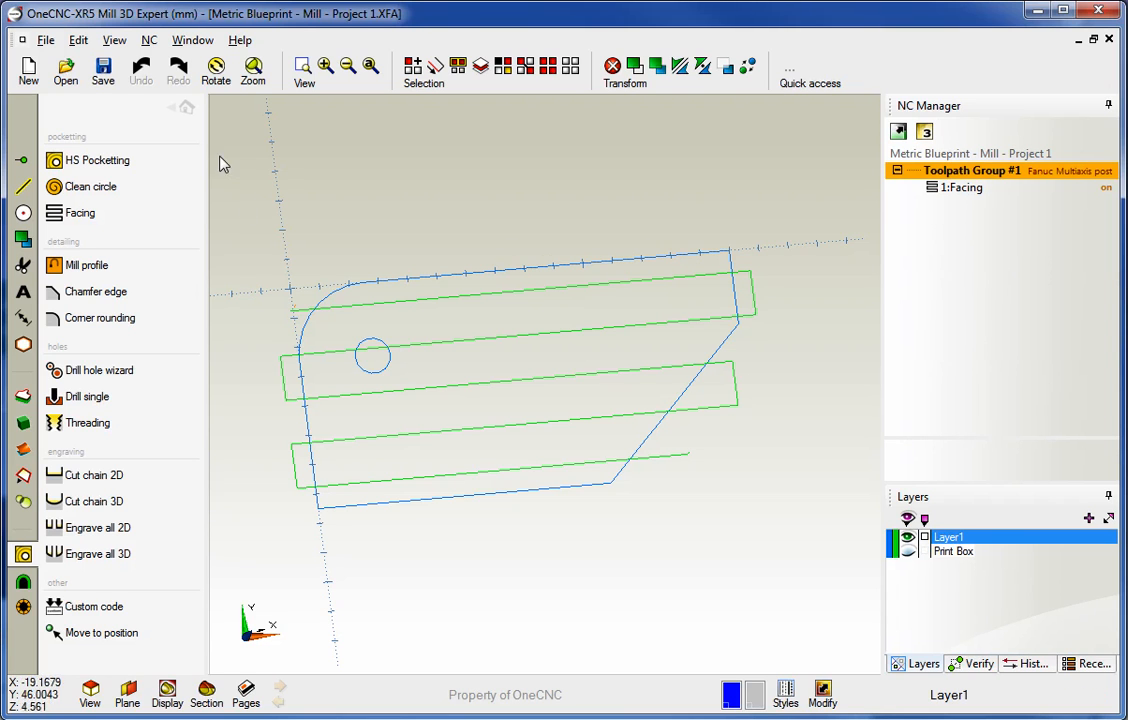
pyautogui.click(187, 107)
pyautogui.moveTo(484, 333); pyautogui.dragTo(522, 357, button='middle')
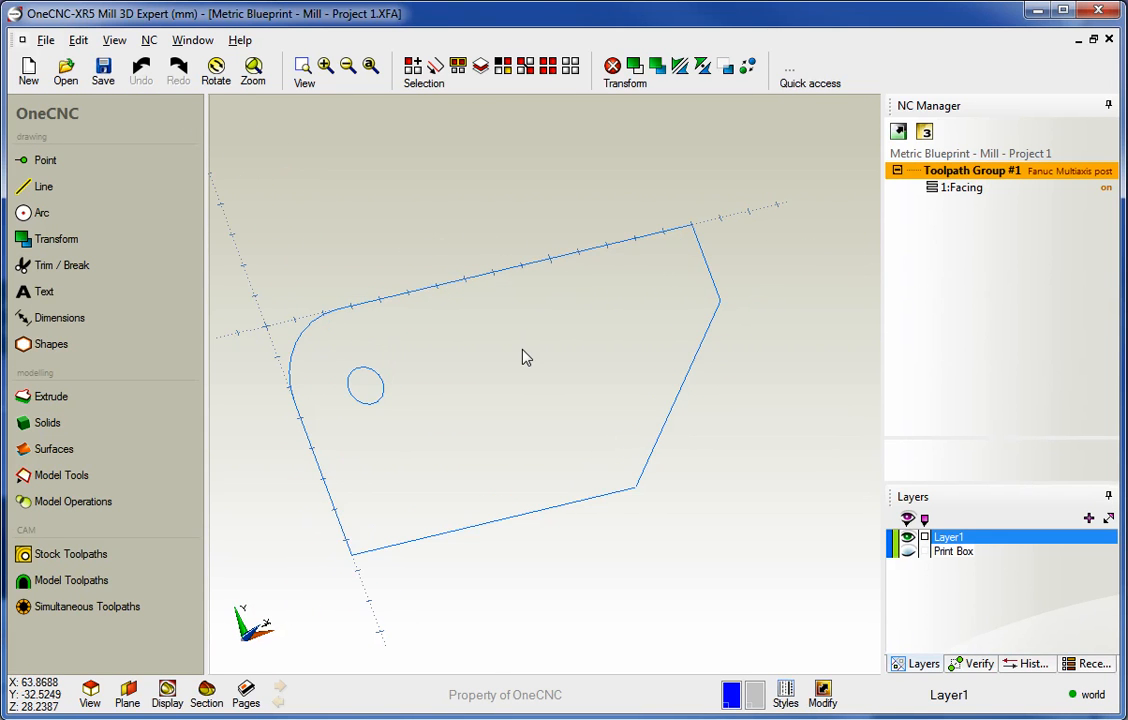
pyautogui.click(962, 188)
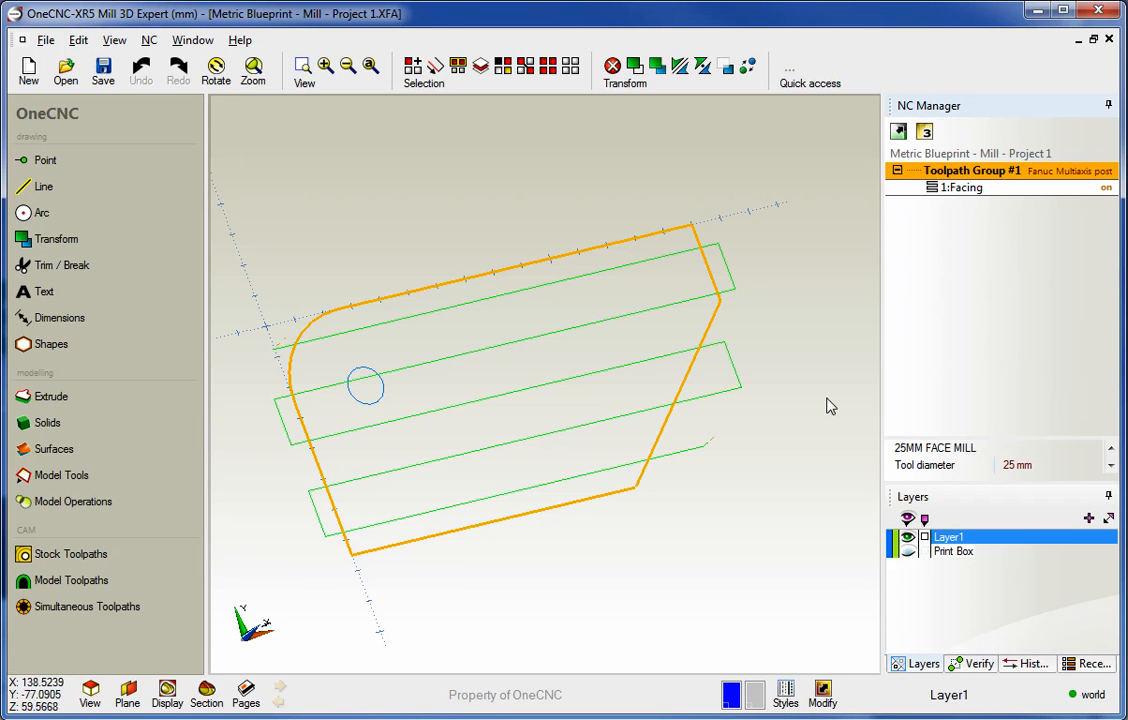